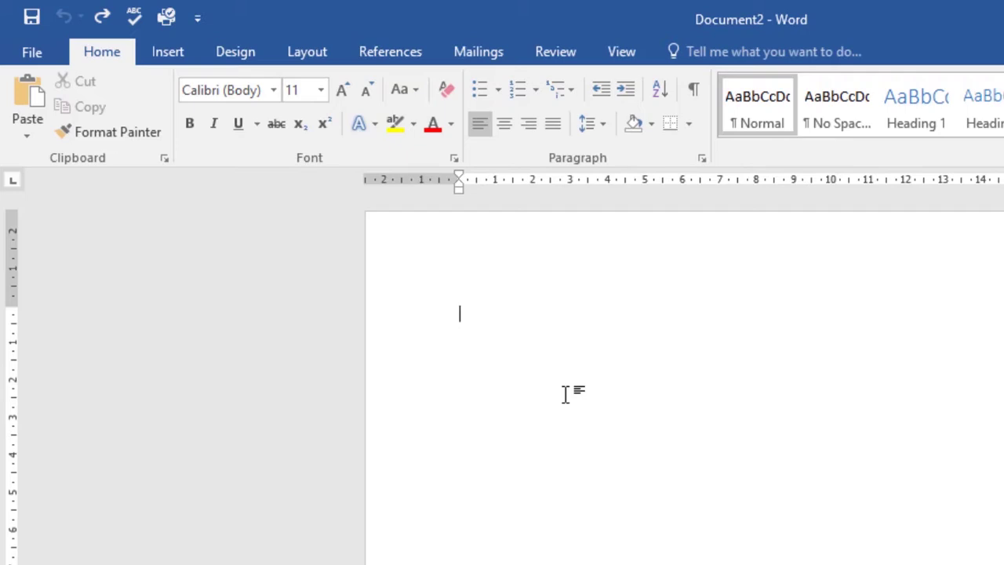
Step: Paste the two computer-software paragraphs into Document2 and place the cursor after 'results.'
{"action": "type", "text": "Computer software is the set of programs that makes the hardware perform a set of tasks in particular order. Hardware and software both have to work together to produce meaningful results.  Computer software is classified into two broad categories; system software and application software."}
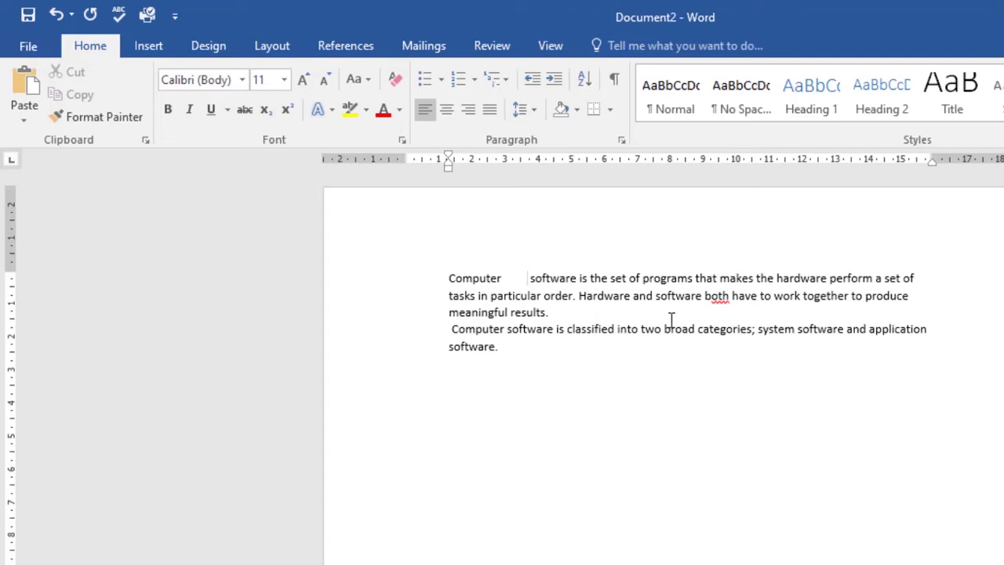
{"action": "left_click", "coordinate": [567, 314]}
Step: Add blank lines after 'results.' and backspace the spaces after 'Computer', leaving 'Compute'
{"action": "key", "text": "Return"}
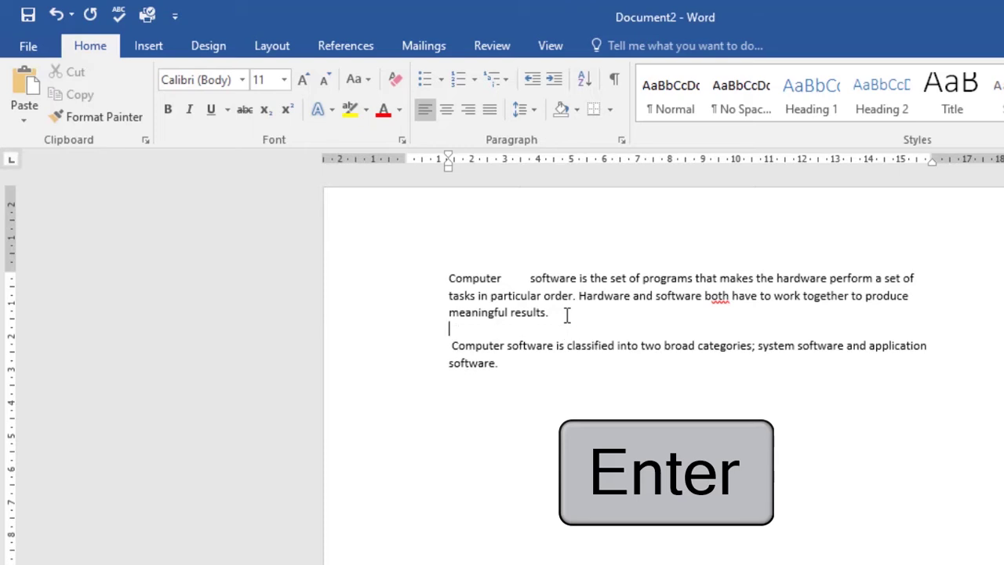
{"action": "key", "text": "Return"}
{"action": "key", "text": "Return"}
{"action": "key", "text": "Return"}
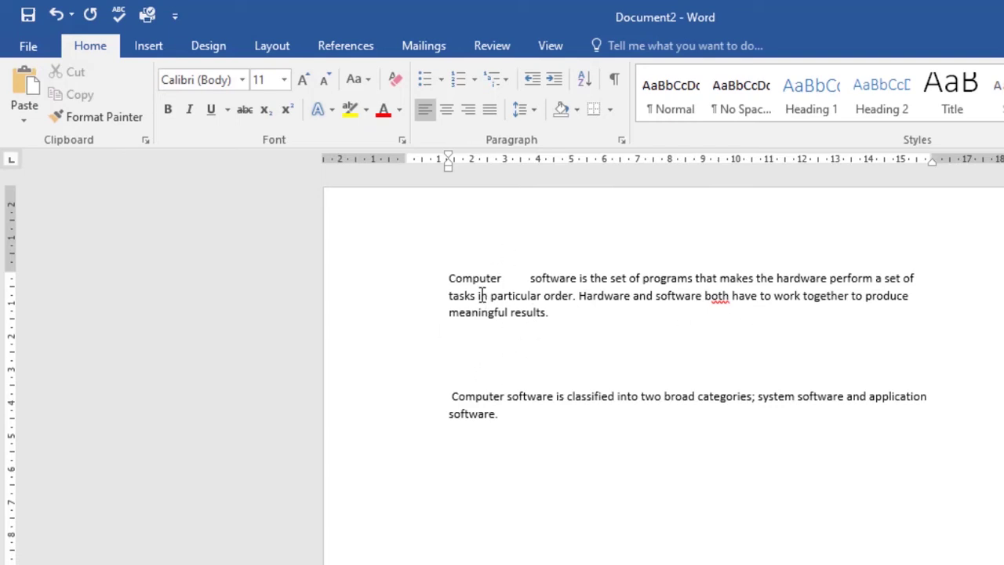
{"action": "left_click", "coordinate": [528, 297]}
{"action": "left_click", "coordinate": [529, 276]}
{"action": "key", "text": "BackSpace"}
{"action": "key", "text": "BackSpace"}
{"action": "key", "text": "BackSpace"}
{"action": "key", "text": "BackSpace"}
{"action": "key", "text": "BackSpace"}
{"action": "key", "text": "BackSpace"}
{"action": "key", "text": "BackSpace"}
{"action": "key", "text": "BackSpace"}
{"action": "key", "text": "BackSpace"}
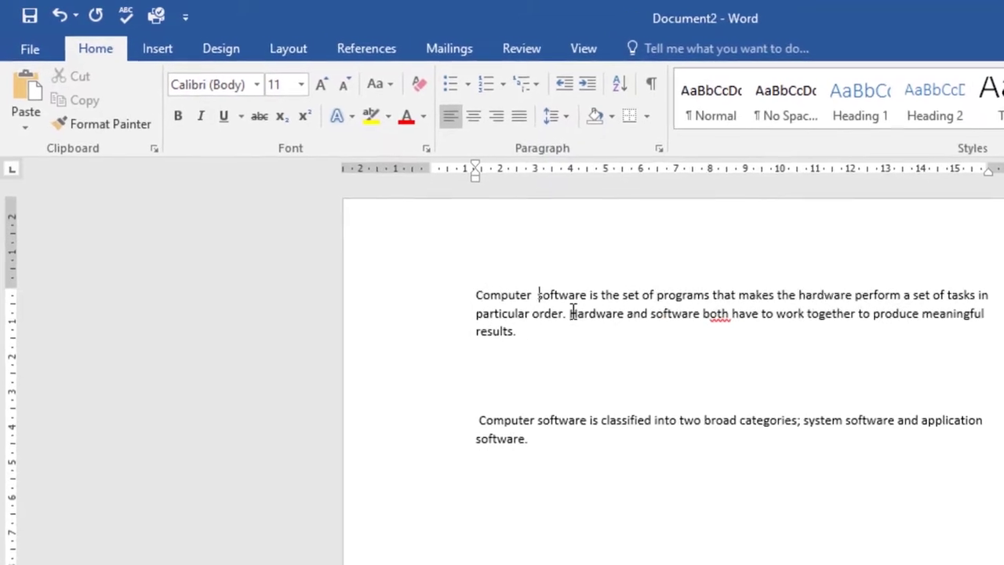
{"action": "key", "text": "BackSpace"}
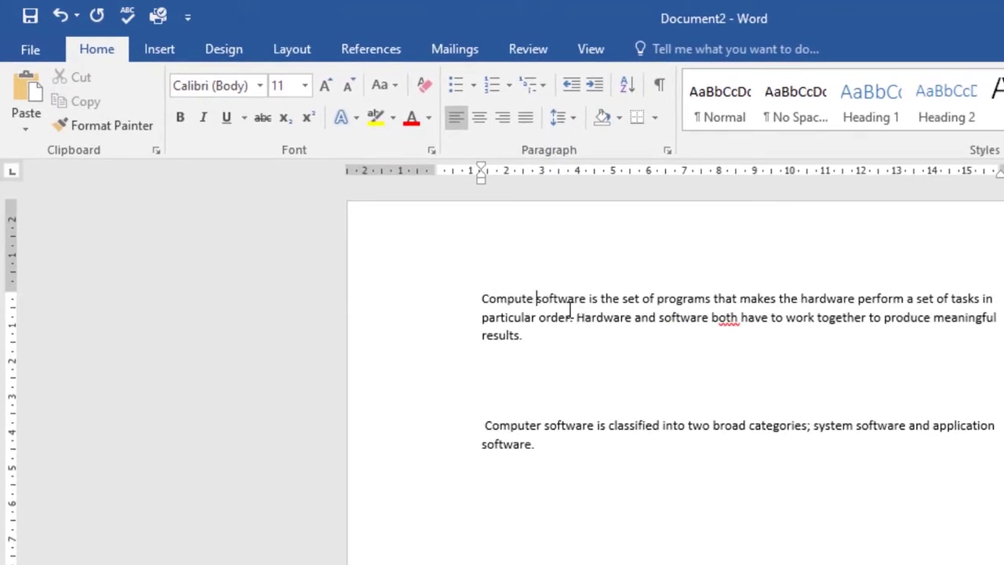
{"action": "left_click", "coordinate": [614, 325]}
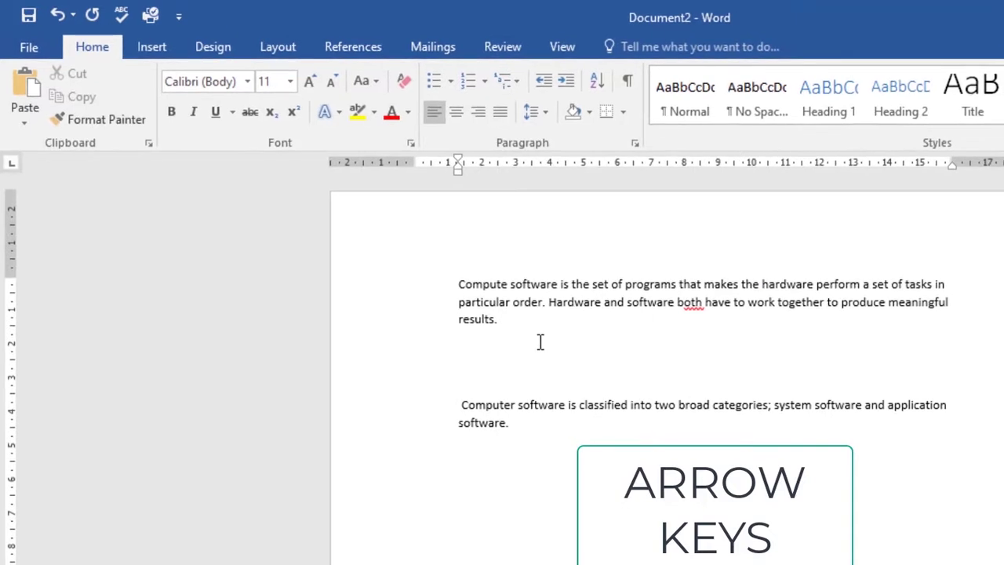
{"action": "key", "text": "Down"}
{"action": "key", "text": "Down"}
{"action": "key", "text": "Down"}
{"action": "key", "text": "Right"}
{"action": "key", "text": "Right"}
{"action": "key", "text": "Right"}
{"action": "key", "text": "Right"}
{"action": "key", "text": "Right"}
{"action": "key", "text": "Right"}
{"action": "key", "text": "Right"}
{"action": "key", "text": "Right"}
{"action": "key", "text": "Right"}
{"action": "key", "text": "Right"}
{"action": "key", "text": "Right"}
{"action": "key", "text": "Right"}
{"action": "key", "text": "Right"}
{"action": "key", "text": "Right"}
{"action": "key", "text": "Right"}
{"action": "key", "text": "Right"}
{"action": "key", "text": "Right"}
{"action": "key", "text": "Right"}
{"action": "key", "text": "Right"}
{"action": "key", "text": "Right"}
{"action": "key", "text": "Up"}
{"action": "key", "text": "Up"}
{"action": "key", "text": "Up"}
{"action": "key", "text": "Up"}
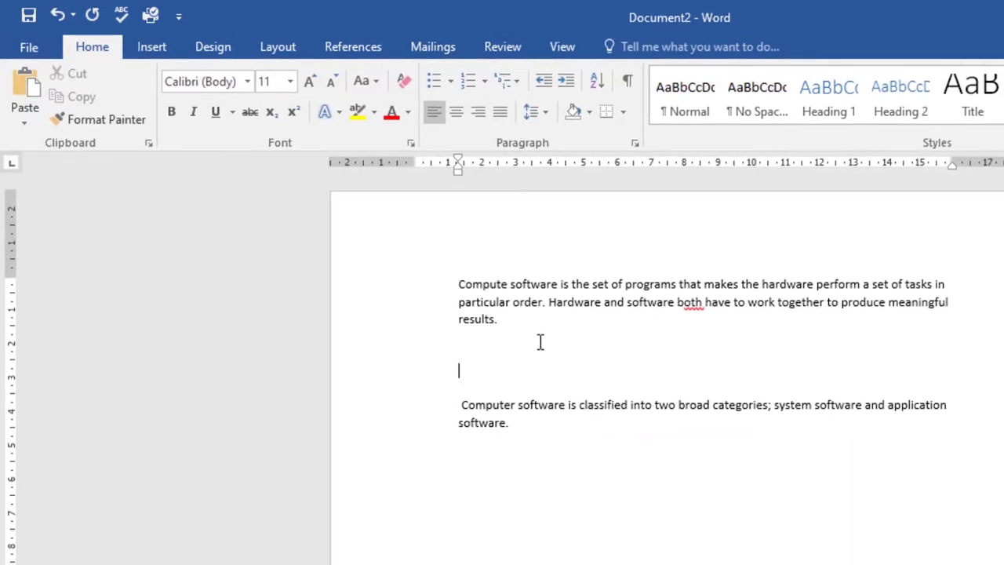
{"action": "key", "text": "Right"}
{"action": "key", "text": "Right"}
{"action": "key", "text": "Right"}
{"action": "key", "text": "Right"}
{"action": "key", "text": "Right"}
{"action": "key", "text": "Right"}
{"action": "key", "text": "Left"}
{"action": "key", "text": "Left"}
{"action": "key", "text": "Left"}
{"action": "key", "text": "Left"}
{"action": "key", "text": "Left"}
{"action": "key", "text": "Left"}
{"action": "key", "text": "Left"}
{"action": "key", "text": "Left"}
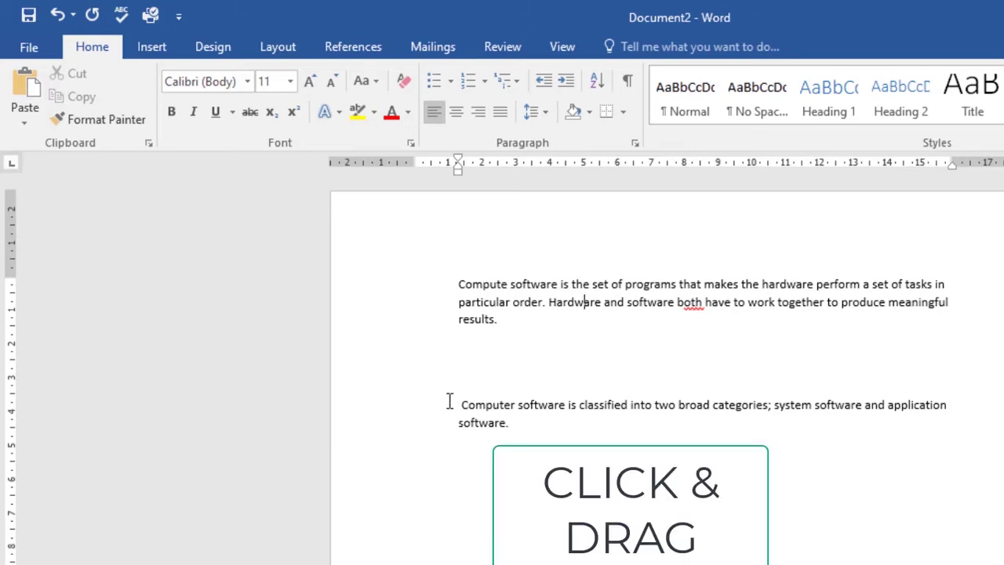
{"action": "left_click_drag", "start_coordinate": [461, 404], "coordinate": [527, 429]}
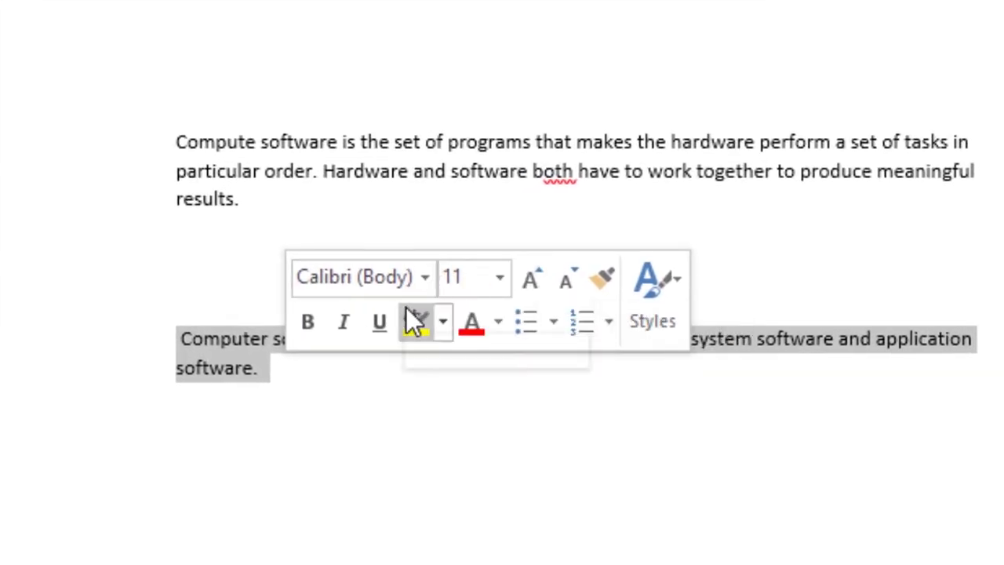
{"action": "left_click", "coordinate": [209, 389]}
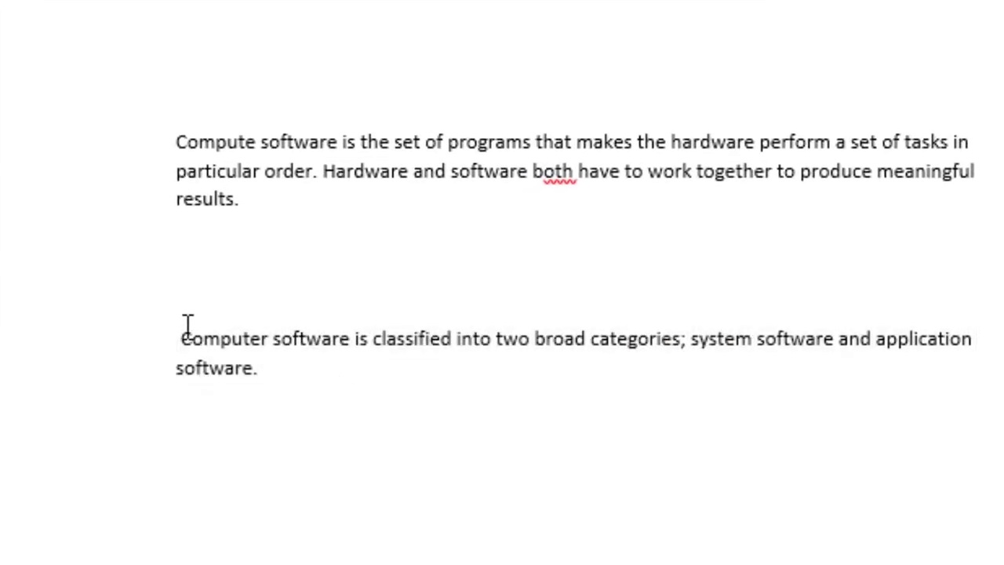
{"action": "left_click_drag", "start_coordinate": [179, 338], "coordinate": [275, 375]}
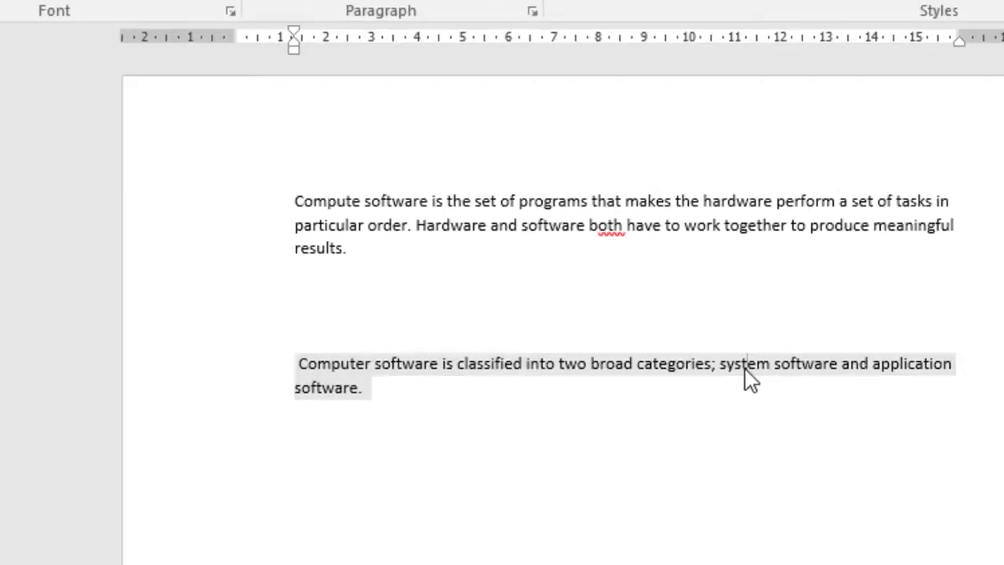
{"action": "left_click", "coordinate": [579, 399]}
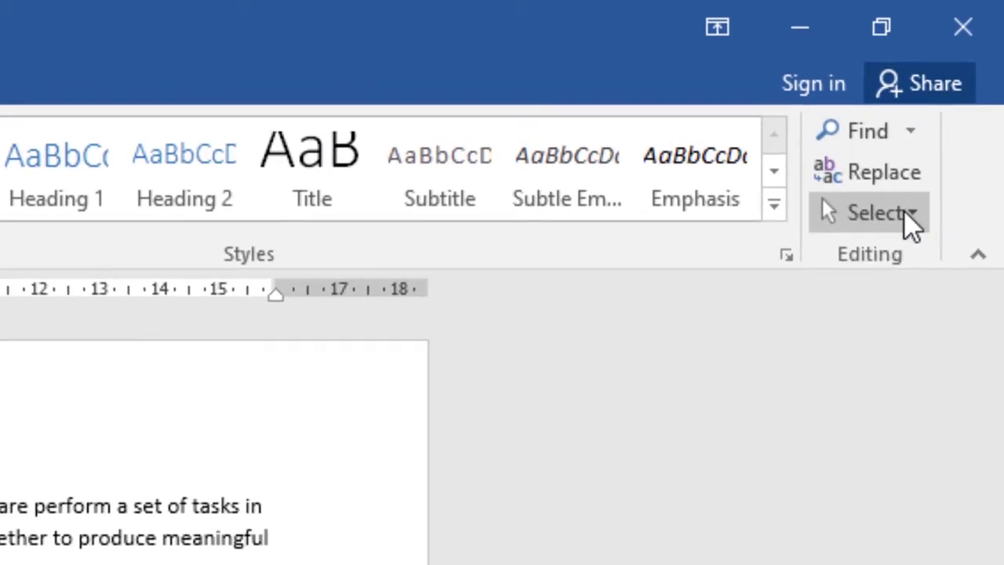
{"action": "left_click", "coordinate": [908, 219]}
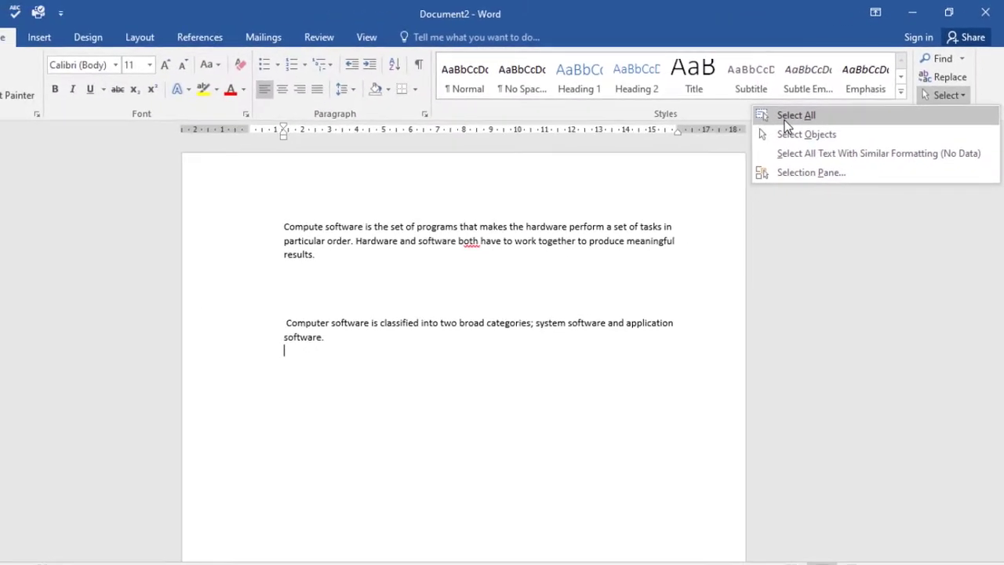
{"action": "left_click", "coordinate": [518, 259]}
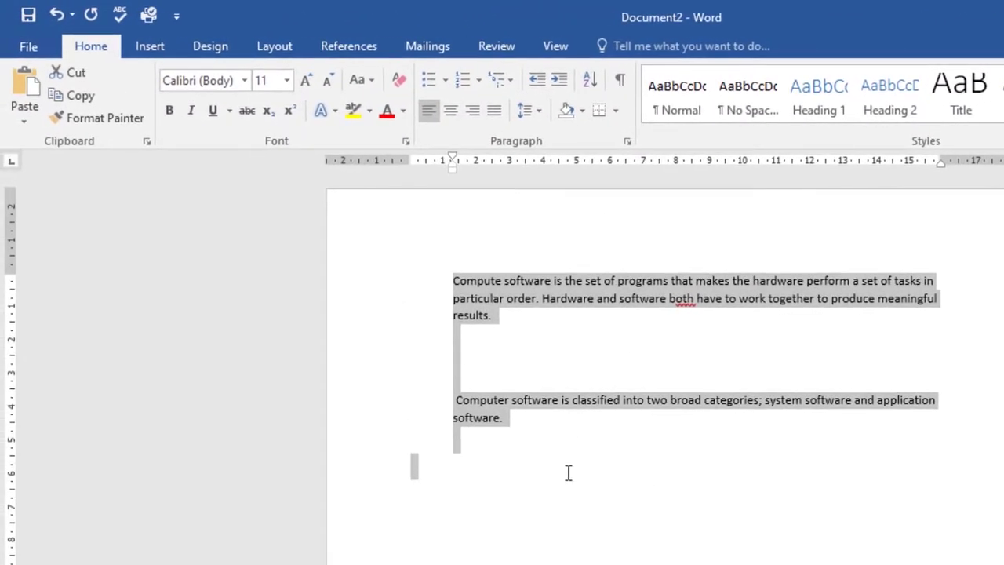
{"action": "left_click", "coordinate": [565, 455]}
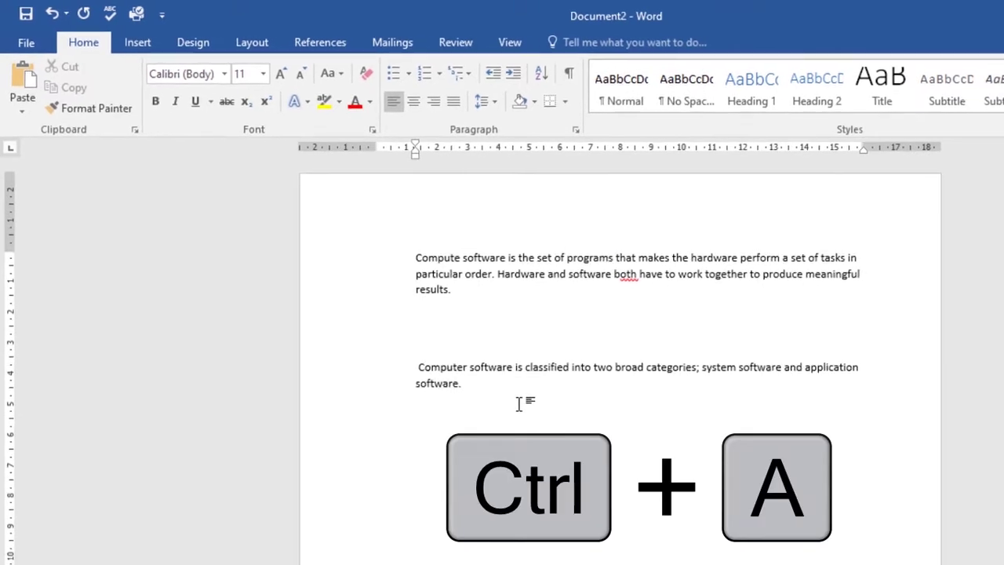
{"action": "key", "text": "ctrl+a"}
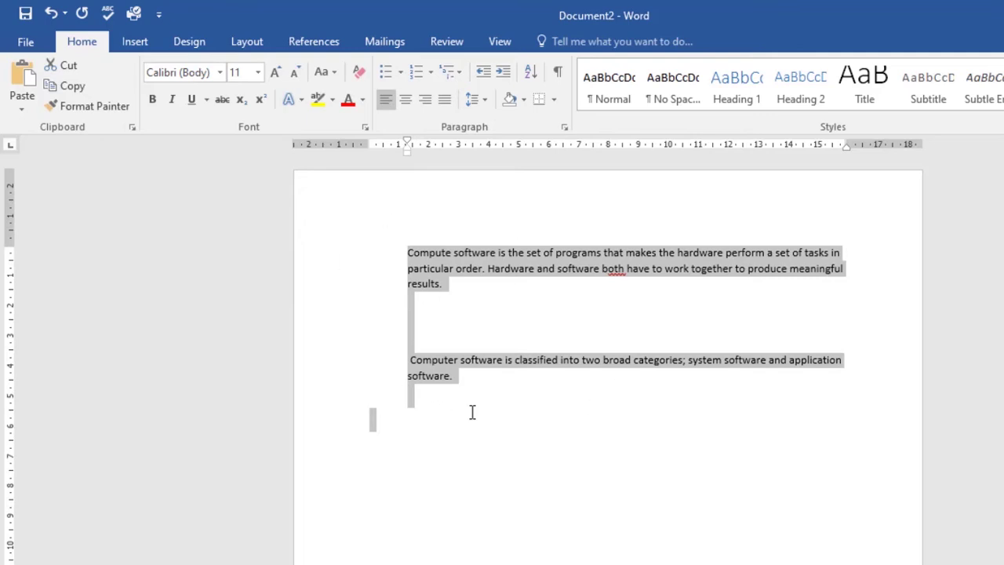
{"action": "left_click", "coordinate": [537, 419]}
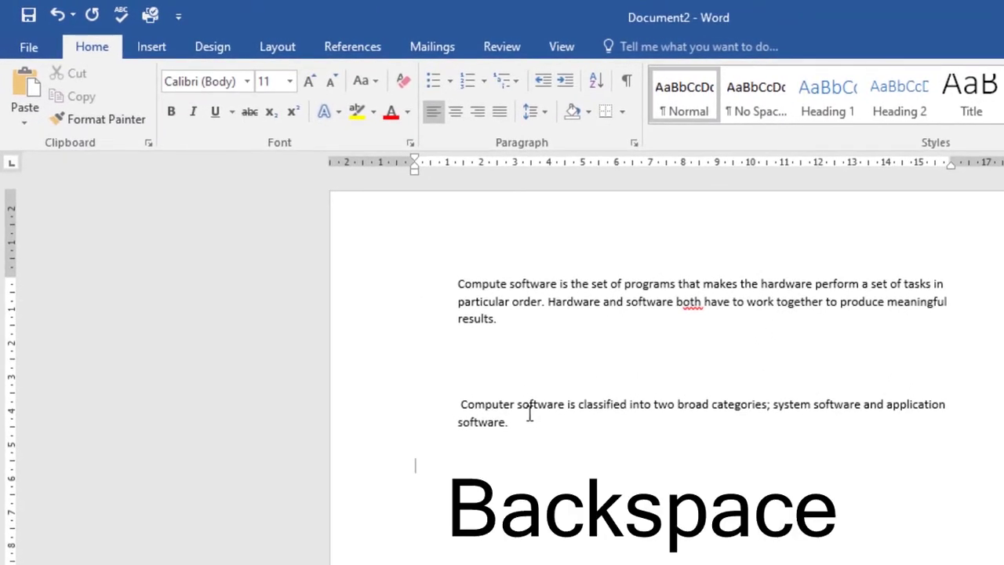
Step: Delete the empty last line and trim the paragraph ending back to 'appli'
{"action": "key", "text": "BackSpace"}
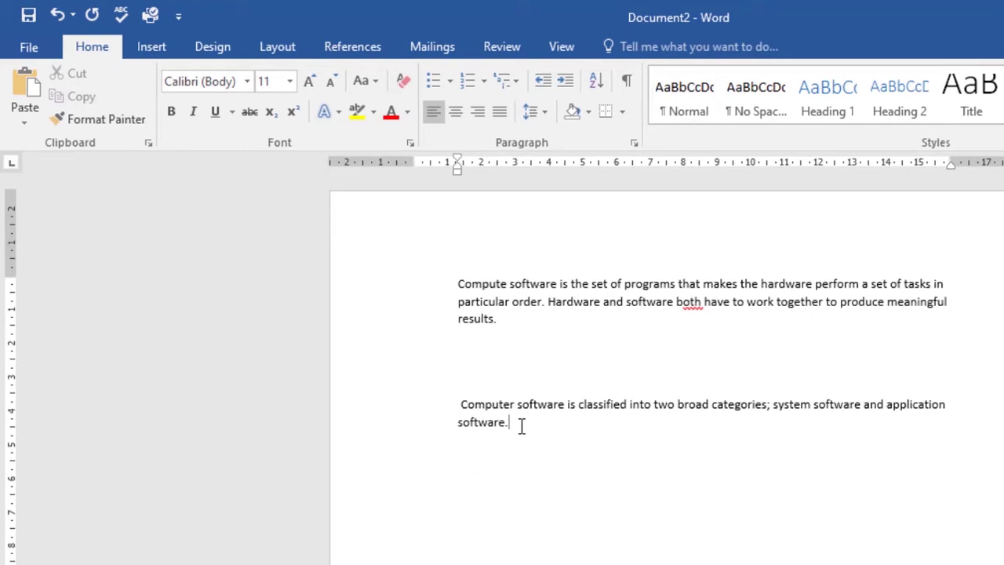
{"action": "key", "text": "BackSpace"}
{"action": "key", "text": "BackSpace"}
{"action": "key", "text": "BackSpace"}
{"action": "key", "text": "BackSpace"}
{"action": "key", "text": "BackSpace"}
{"action": "key", "text": "BackSpace"}
{"action": "key", "text": "BackSpace"}
{"action": "key", "text": "BackSpace"}
{"action": "key", "text": "BackSpace"}
{"action": "key", "text": "BackSpace"}
{"action": "key", "text": "BackSpace"}
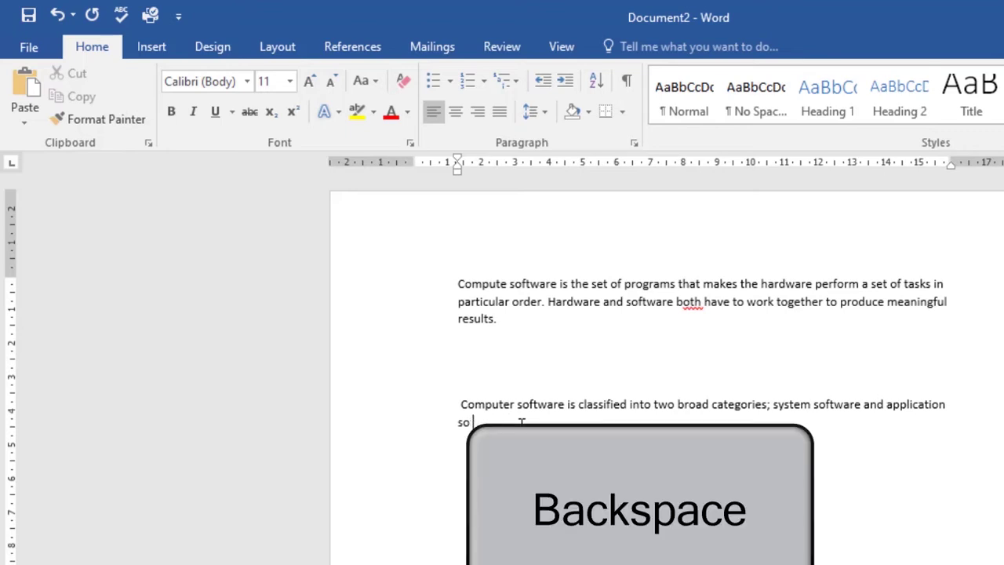
{"action": "key", "text": "BackSpace"}
{"action": "key", "text": "BackSpace"}
{"action": "key", "text": "BackSpace"}
{"action": "key", "text": "BackSpace"}
Step: Delete the text following 'categories', leaving 'categoriesware and appli'
{"action": "left_click", "coordinate": [768, 404]}
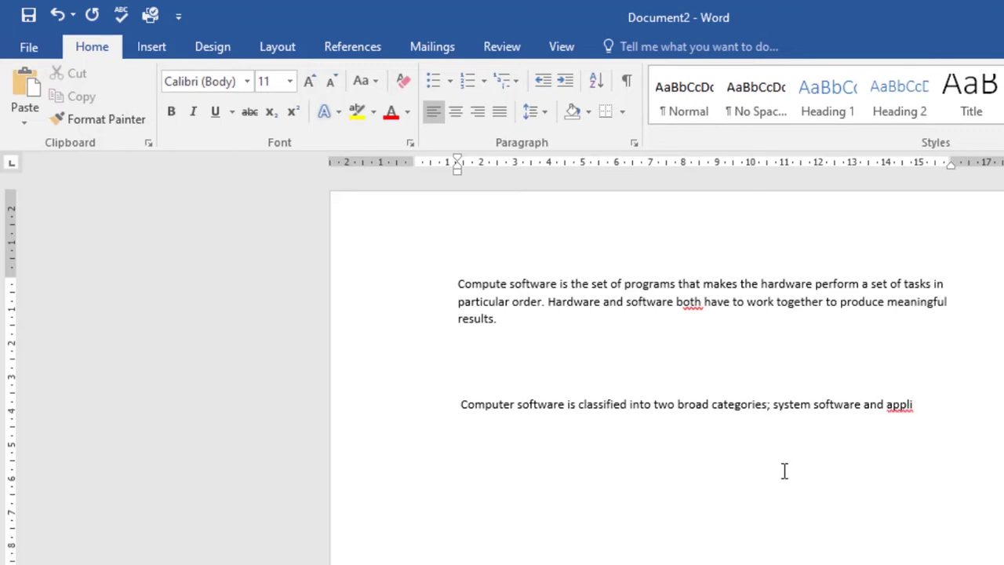
{"action": "key", "text": "Delete"}
{"action": "key", "text": "Delete"}
{"action": "key", "text": "Delete"}
{"action": "key", "text": "Delete"}
{"action": "key", "text": "Delete"}
{"action": "key", "text": "Delete"}
{"action": "key", "text": "Delete"}
{"action": "key", "text": "Delete"}
{"action": "key", "text": "Delete"}
{"action": "key", "text": "Delete"}
{"action": "key", "text": "Delete"}
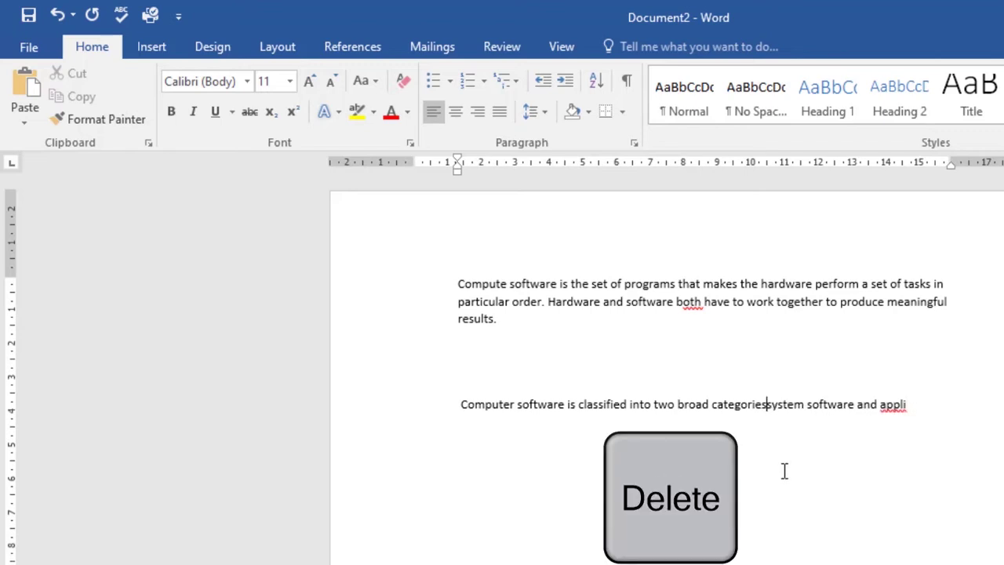
{"action": "key", "text": "Delete"}
{"action": "key", "text": "Delete"}
{"action": "key", "text": "Delete"}
{"action": "key", "text": "Delete"}
{"action": "key", "text": "Delete"}
{"action": "key", "text": "Delete"}
{"action": "key", "text": "Delete"}
{"action": "key", "text": "Delete"}
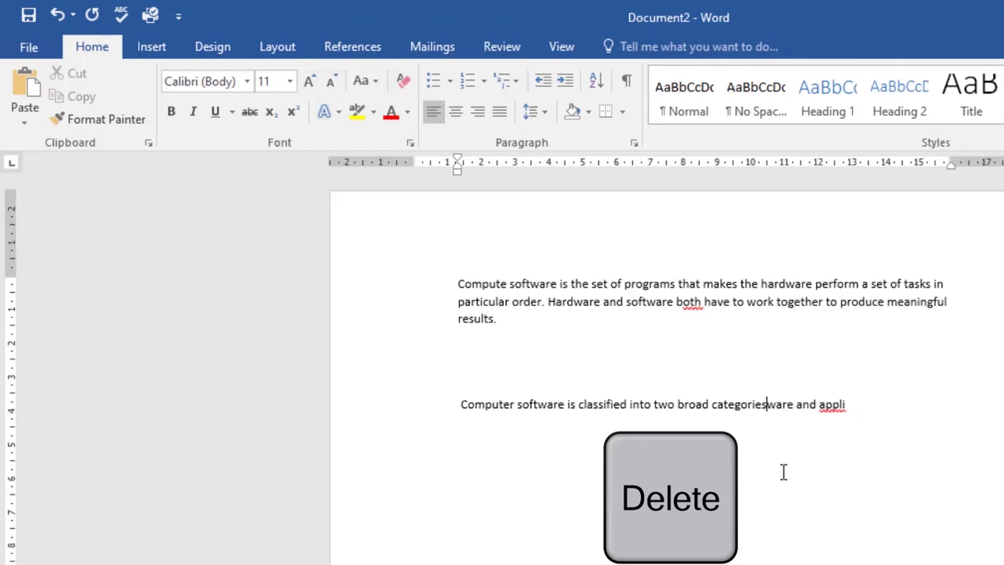
{"action": "key", "text": "Delete"}
{"action": "key", "text": "Delete"}
{"action": "key", "text": "Delete"}
{"action": "key", "text": "Delete"}
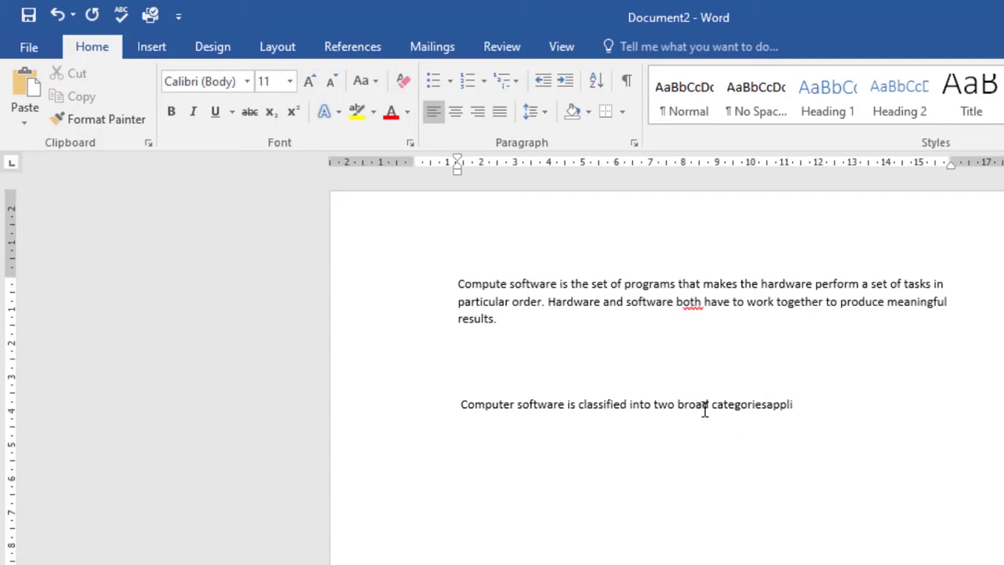
Step: Delete 'broad categoriesappli' and overwrite the remaining line with the word 'typing'
{"action": "left_click_drag", "start_coordinate": [709, 406], "coordinate": [734, 410]}
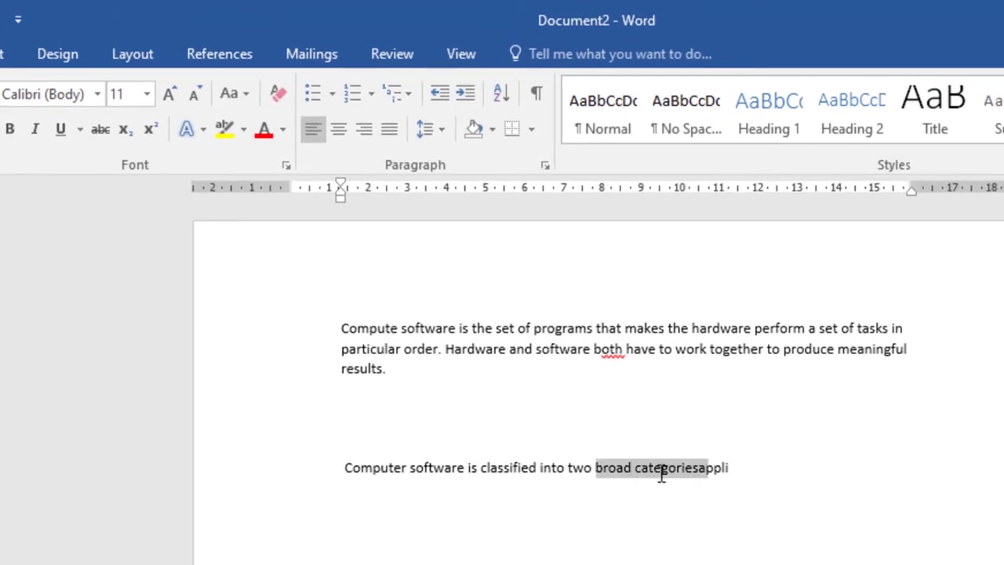
{"action": "left_click_drag", "start_coordinate": [662, 474], "coordinate": [694, 475]}
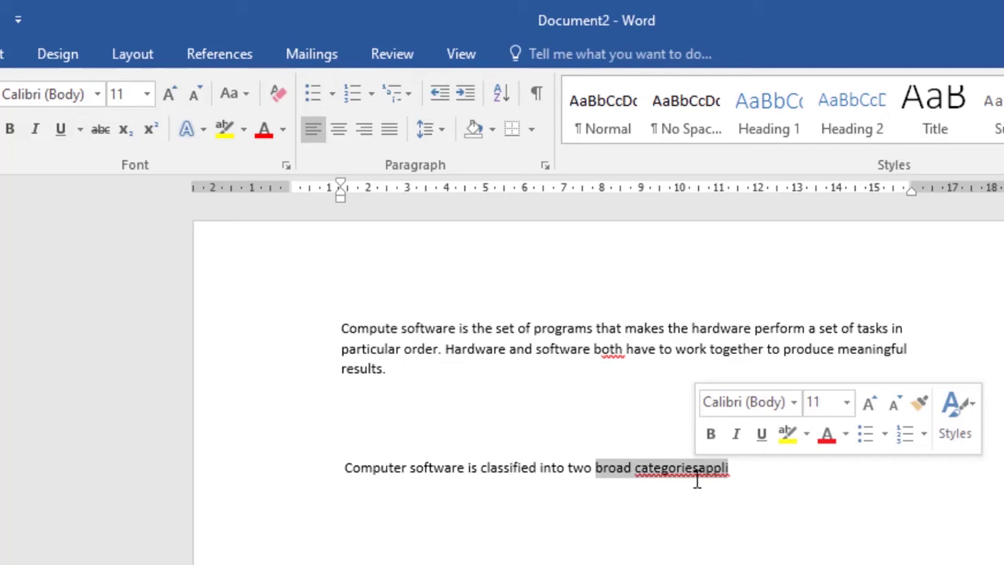
{"action": "key", "text": "Delete"}
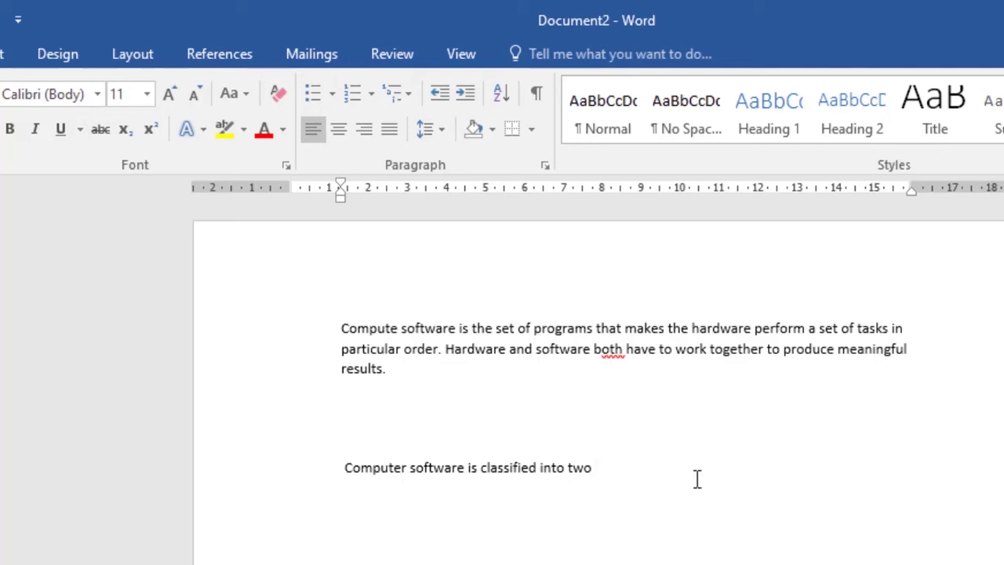
{"action": "left_click_drag", "start_coordinate": [338, 469], "coordinate": [585, 493]}
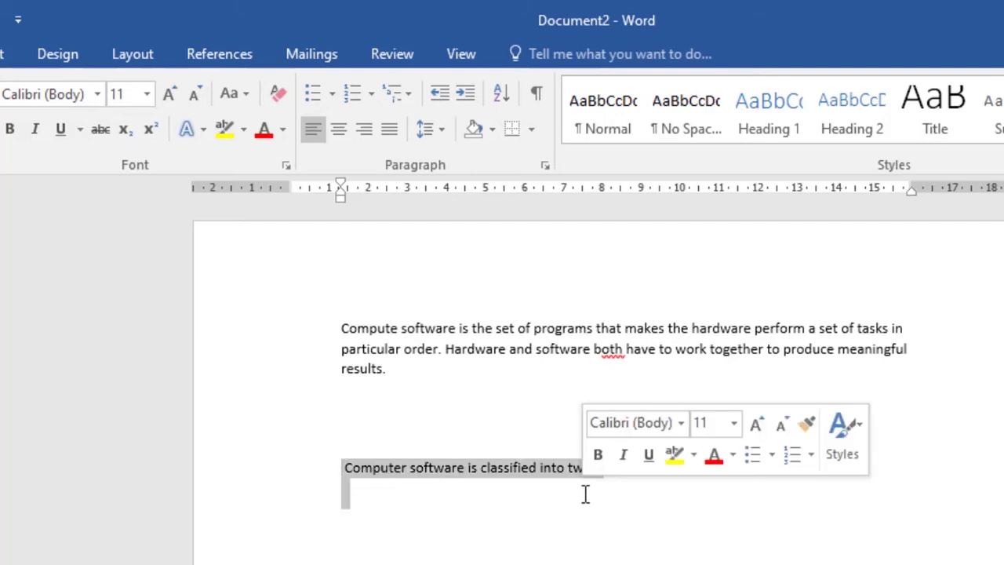
{"action": "type", "text": "typing"}
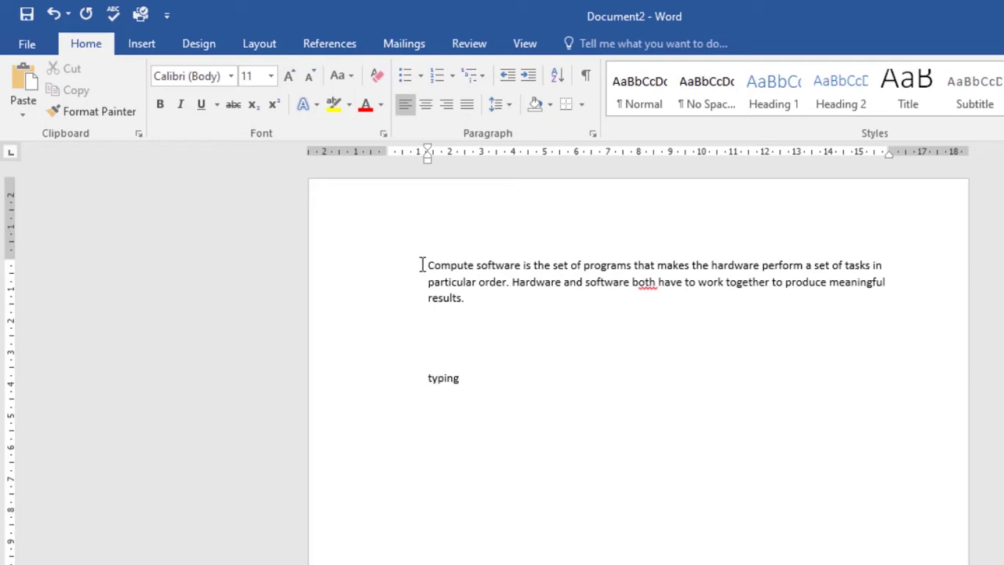
Step: Copy 'Compute' from the first paragraph and paste it after 'typing'
{"action": "left_click_drag", "start_coordinate": [432, 268], "coordinate": [514, 289]}
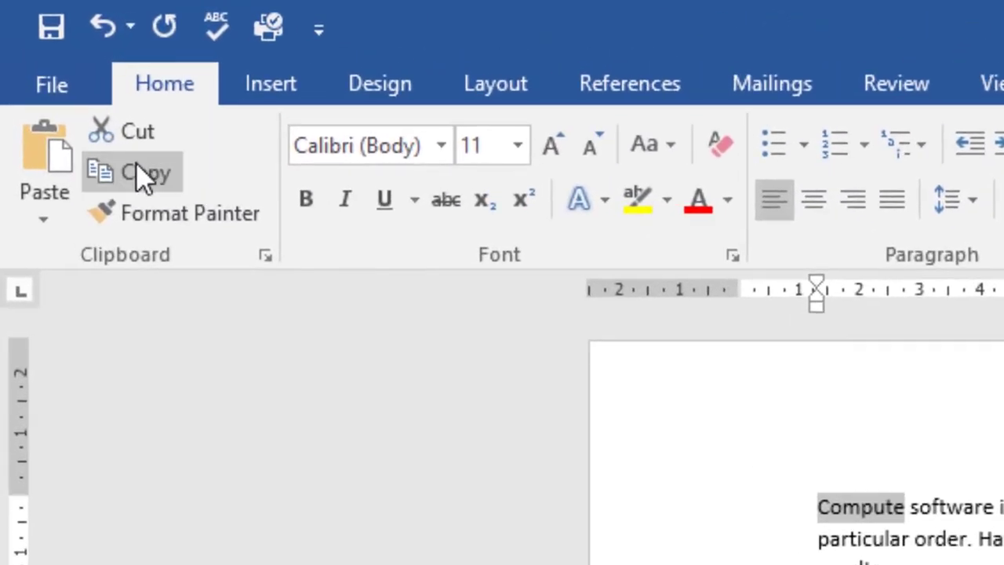
{"action": "left_click", "coordinate": [134, 166]}
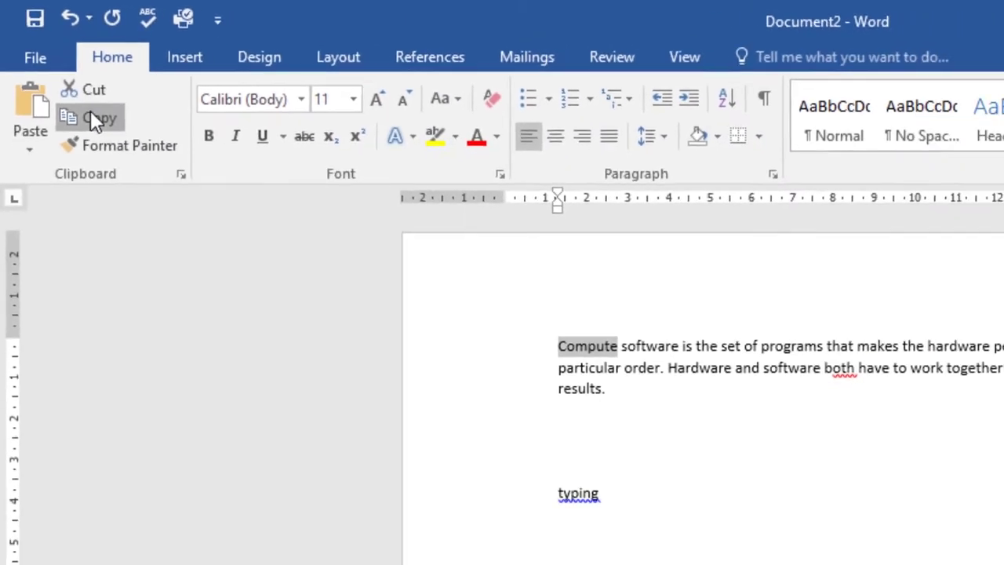
{"action": "left_click", "coordinate": [639, 503]}
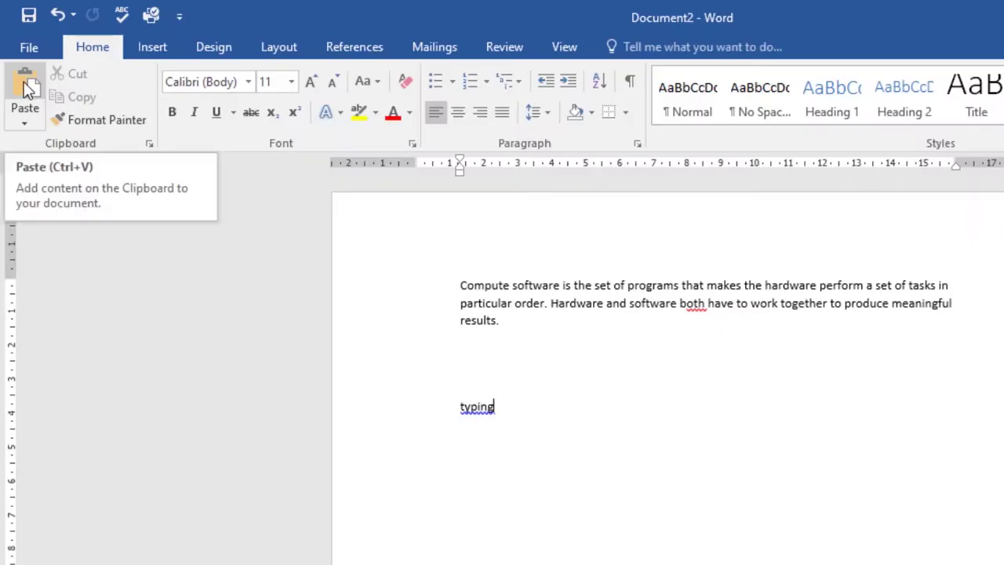
{"action": "left_click", "coordinate": [26, 87]}
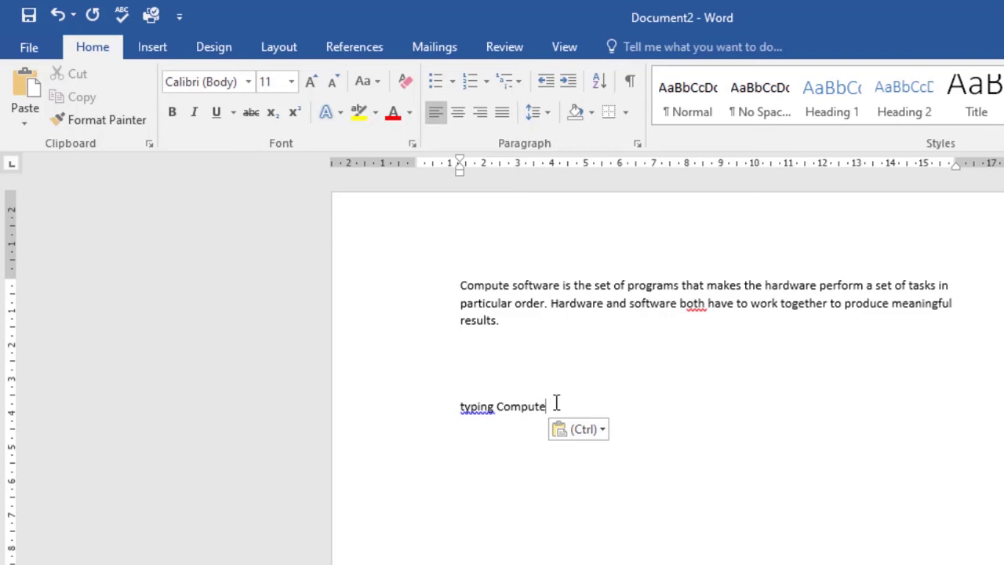
Step: Copy 'software' from the paragraph with Ctrl+C and paste it after 'typing Compute'
{"action": "left_click_drag", "start_coordinate": [511, 287], "coordinate": [461, 286]}
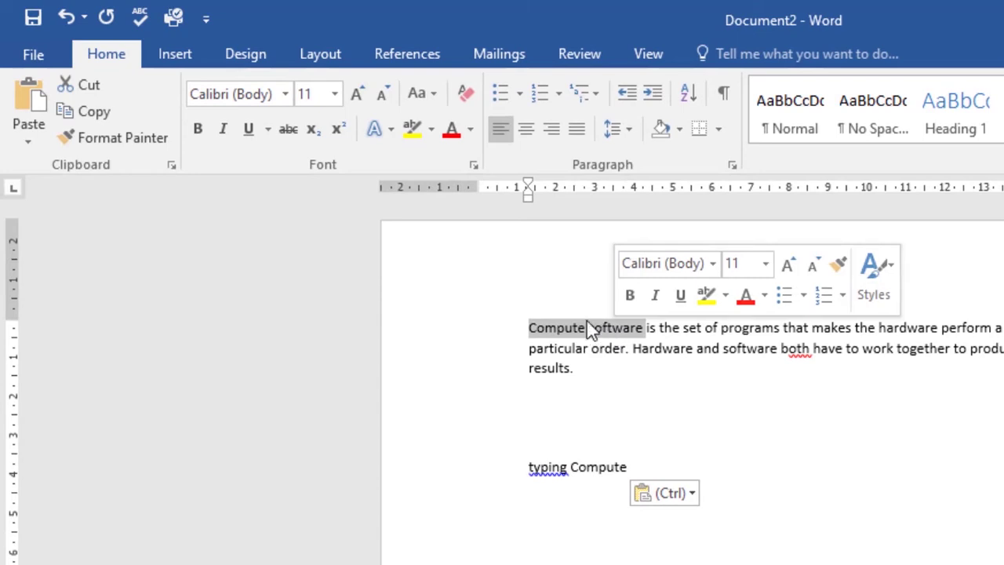
{"action": "left_click_drag", "start_coordinate": [588, 327], "coordinate": [645, 329]}
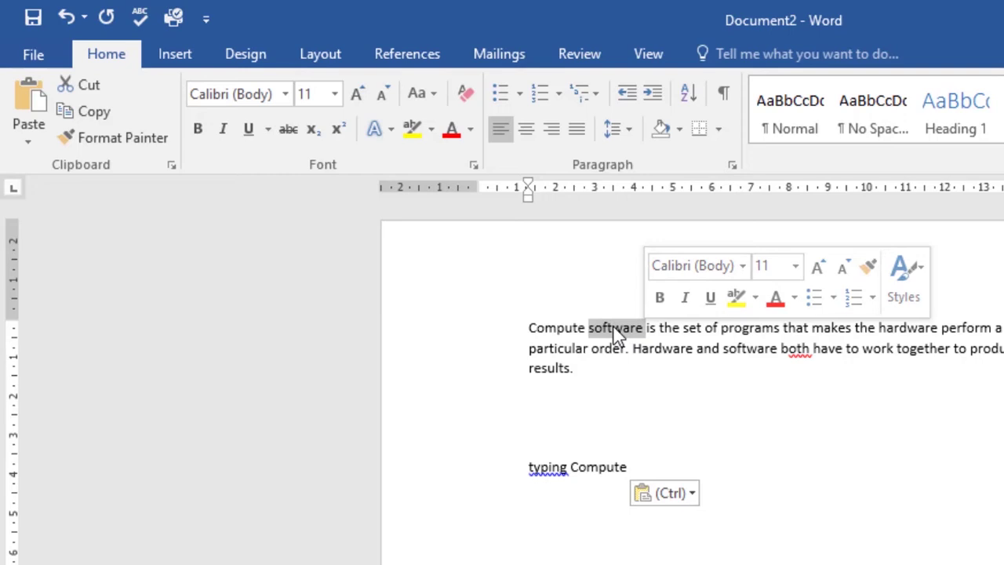
{"action": "key", "text": "ctrl+c"}
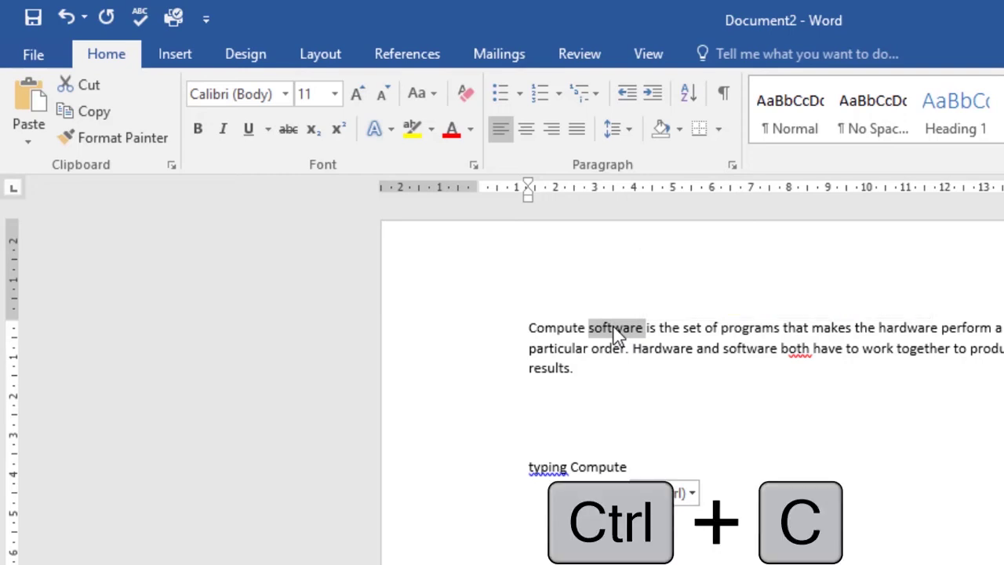
{"action": "left_click", "coordinate": [639, 468]}
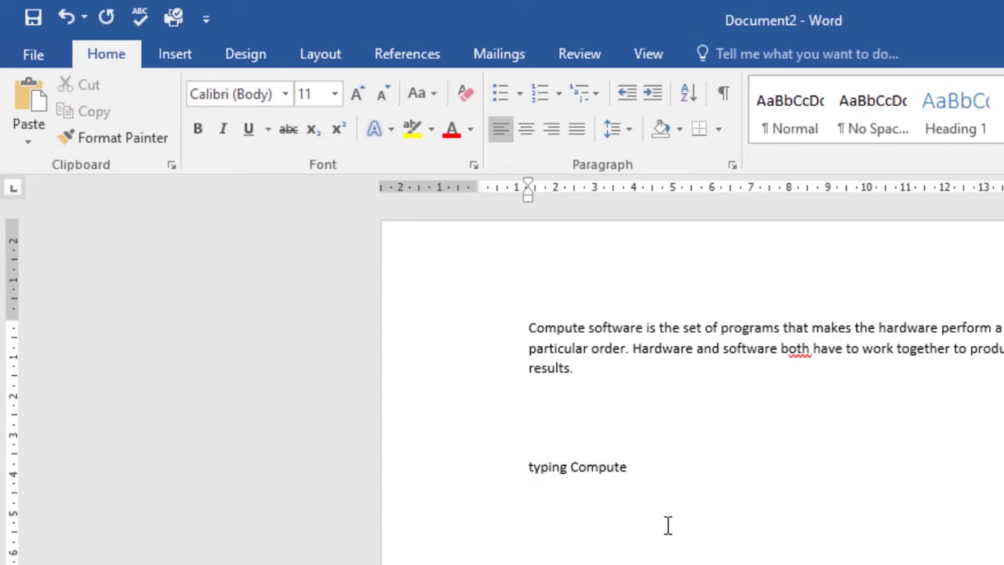
{"action": "key", "text": "ctrl+v"}
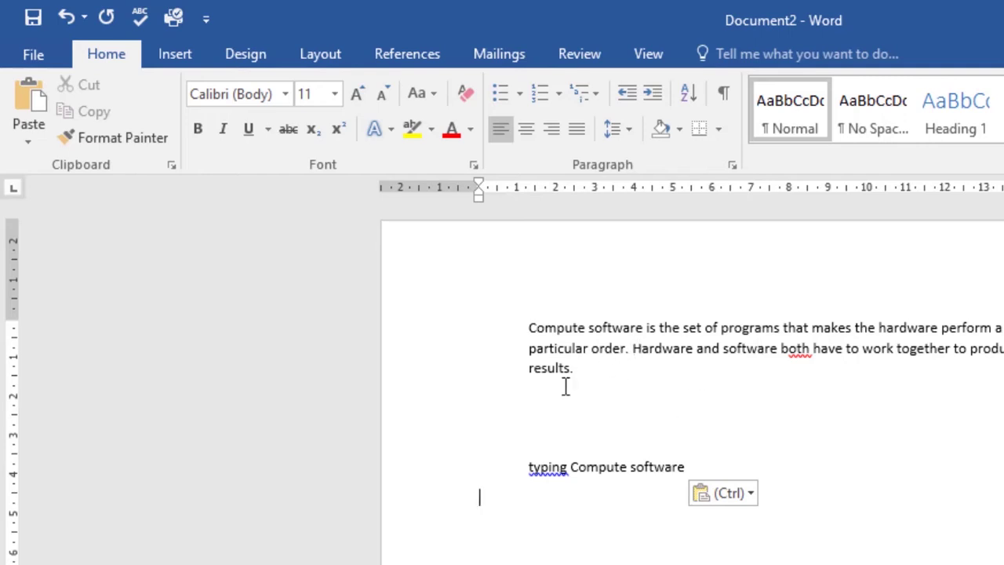
Step: Cut 'results.' from the first paragraph's end and paste it after 'software' on the lower line
{"action": "left_click", "coordinate": [527, 369]}
{"action": "left_click_drag", "start_coordinate": [541, 375], "coordinate": [575, 376]}
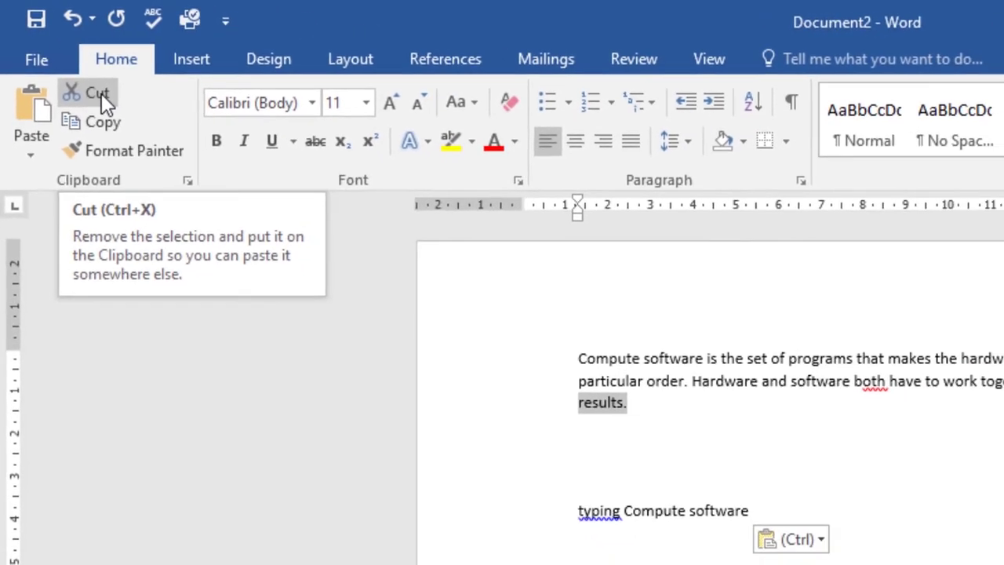
{"action": "left_click", "coordinate": [117, 112]}
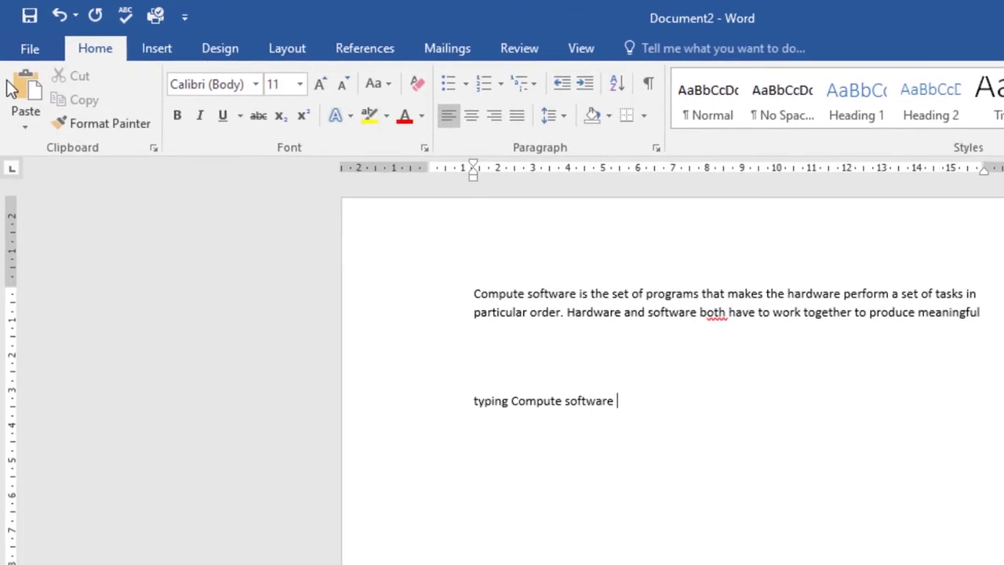
{"action": "left_click", "coordinate": [28, 92]}
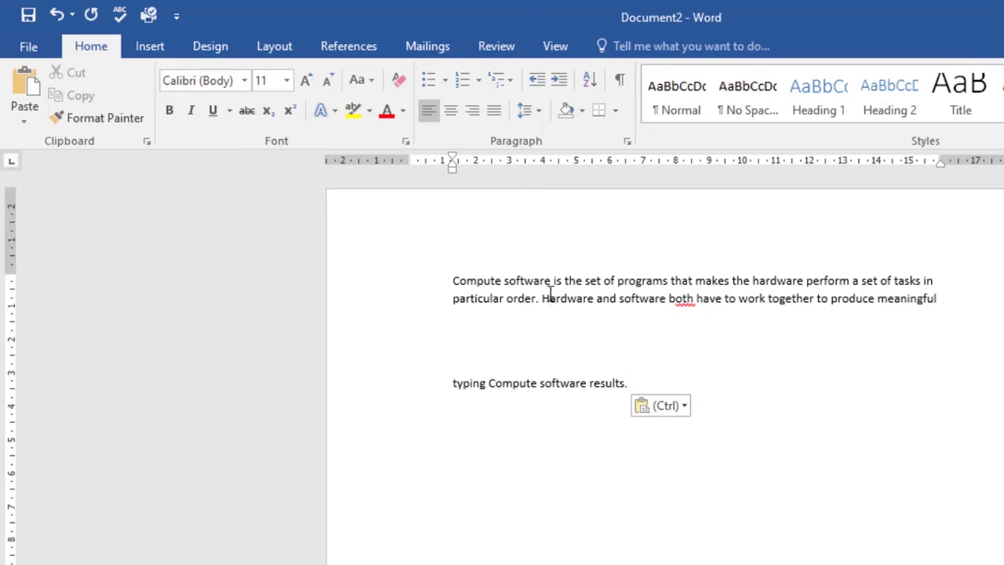
Step: Drag 'Hardware and software' onto a new line below 'typing Compute software results.'
{"action": "left_click_drag", "start_coordinate": [542, 298], "coordinate": [615, 298]}
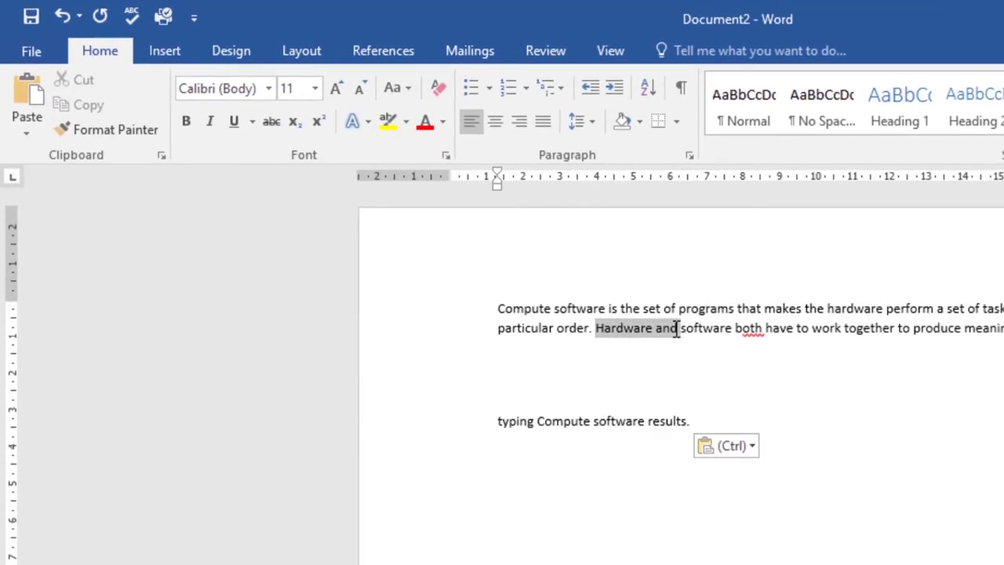
{"action": "left_click_drag", "start_coordinate": [676, 330], "coordinate": [728, 329]}
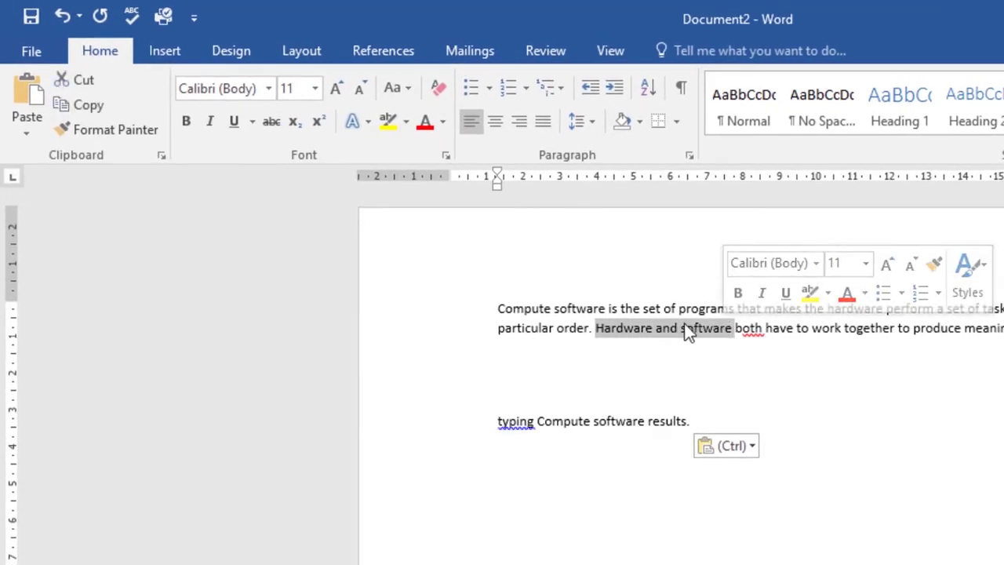
{"action": "left_click_drag", "start_coordinate": [682, 335], "coordinate": [468, 472]}
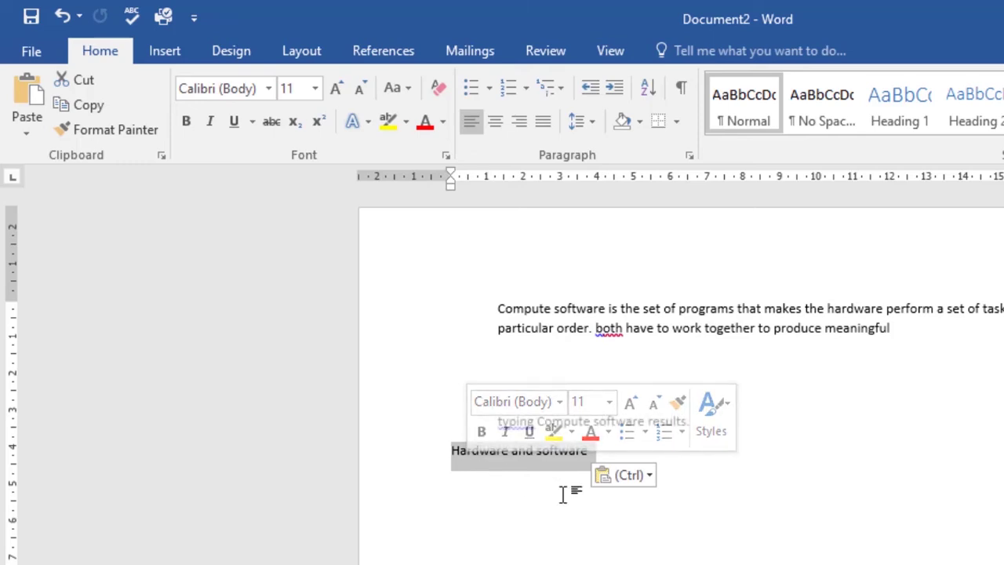
{"action": "left_click", "coordinate": [603, 500]}
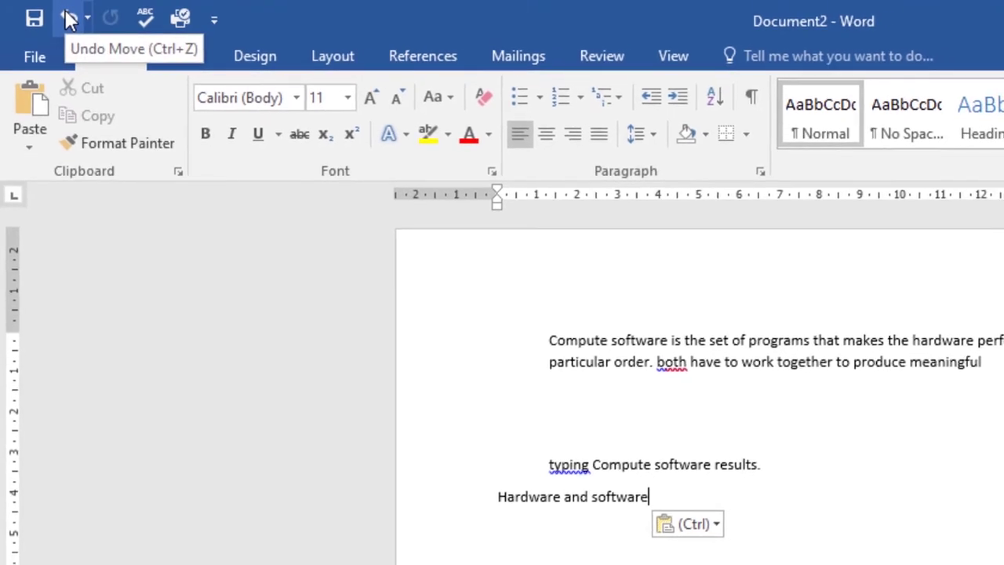
{"action": "left_click", "coordinate": [68, 19]}
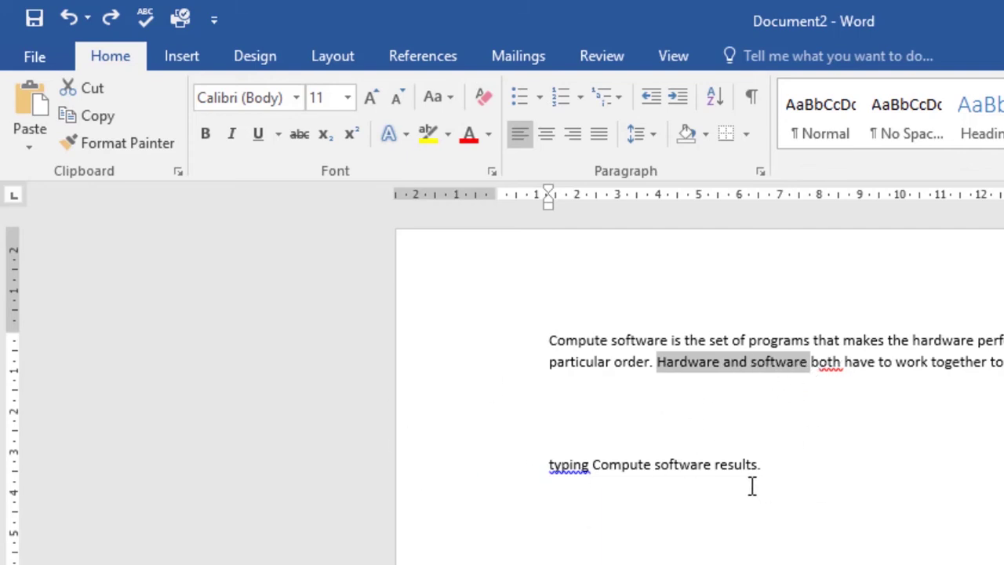
{"action": "left_click", "coordinate": [111, 19]}
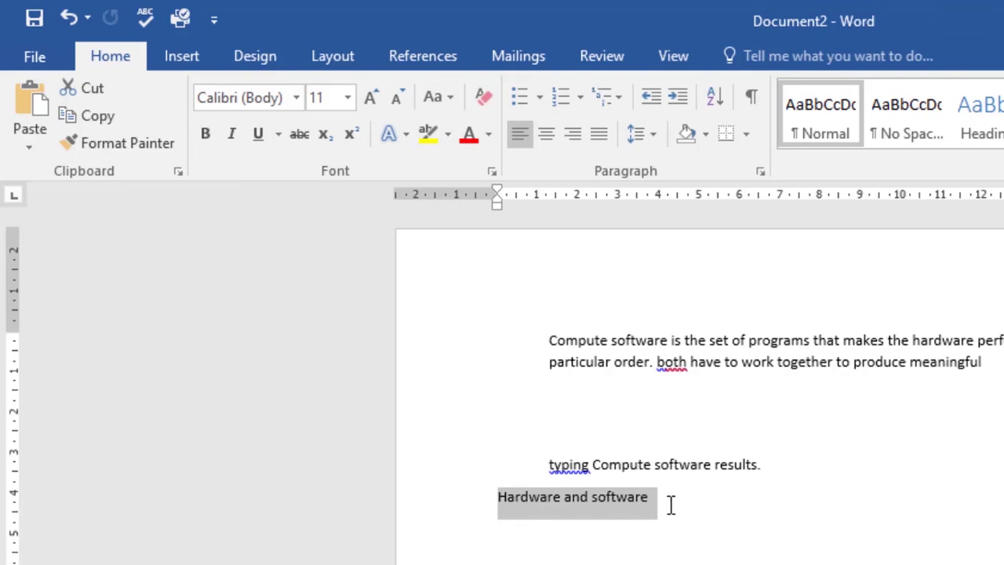
{"action": "key", "text": "ctrl+z"}
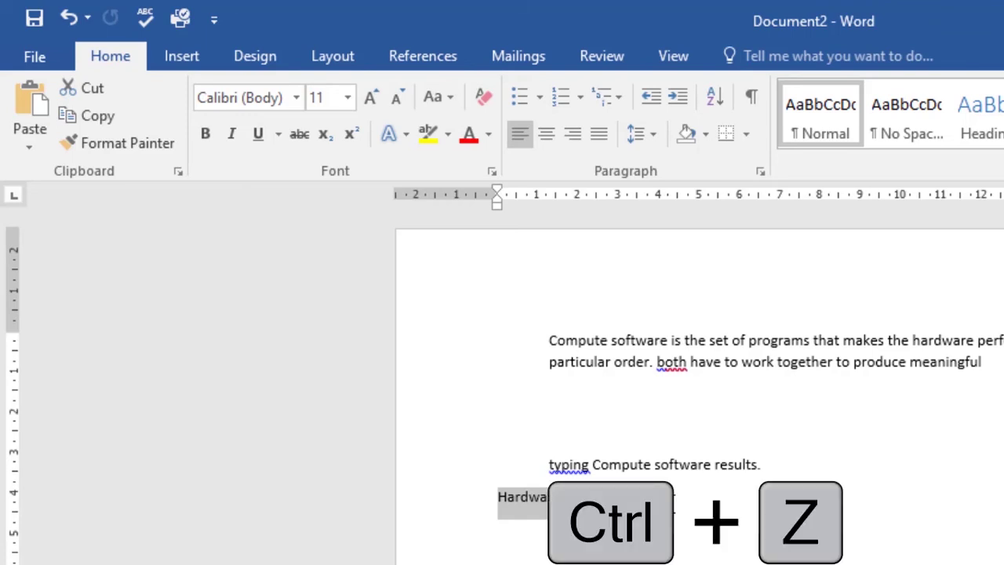
{"action": "key", "text": "ctrl+y"}
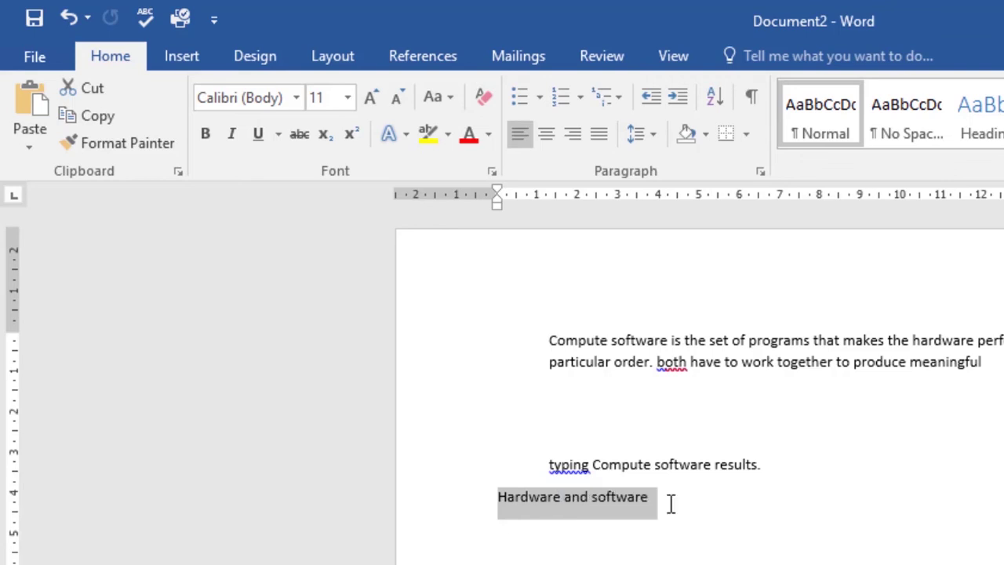
{"action": "key", "text": "ctrl+z"}
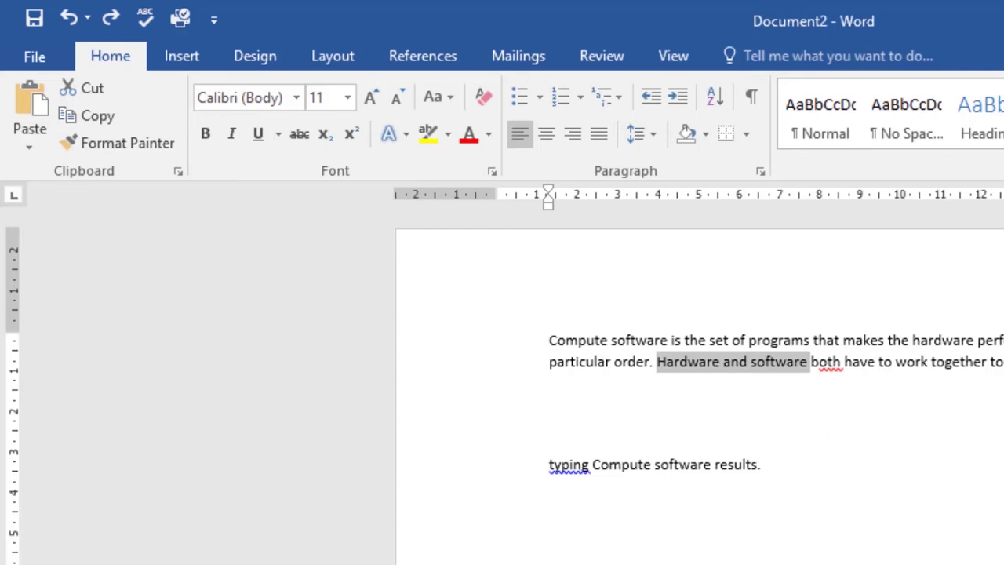
{"action": "key", "text": "ctrl+y"}
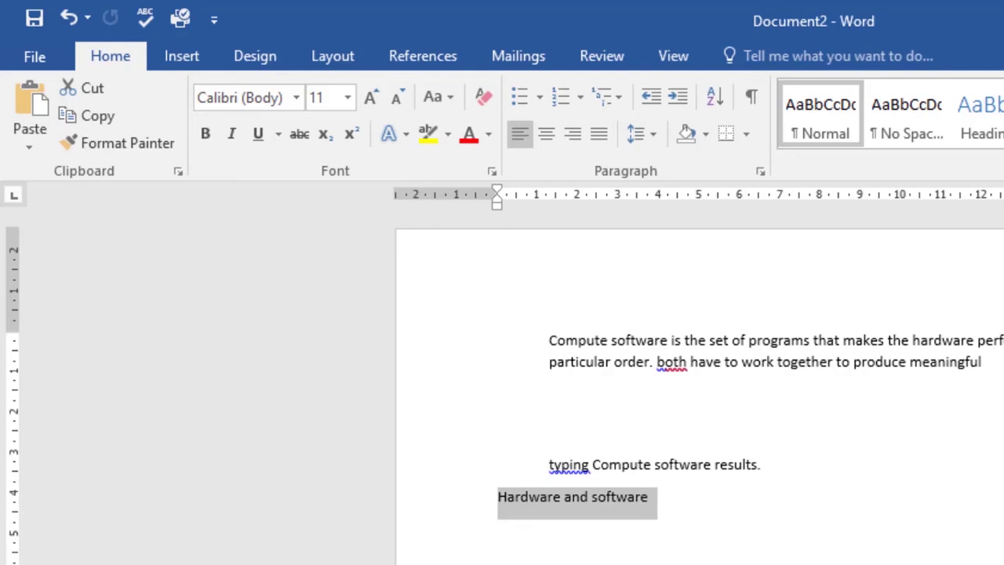
{"action": "left_click", "coordinate": [706, 507]}
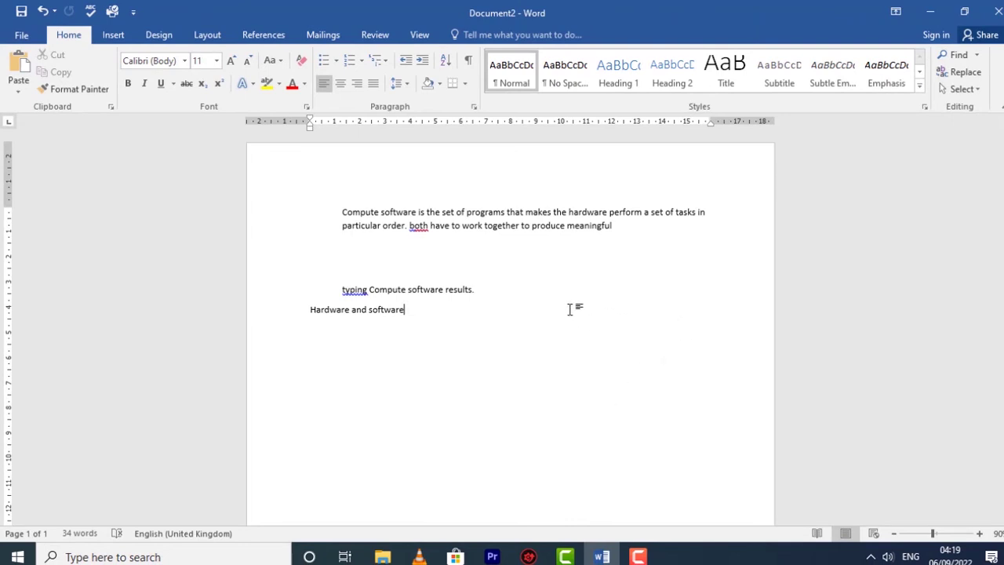
Step: Insert a © symbol from the Insert tab's Symbol gallery after 'results.'
{"action": "left_click", "coordinate": [480, 289]}
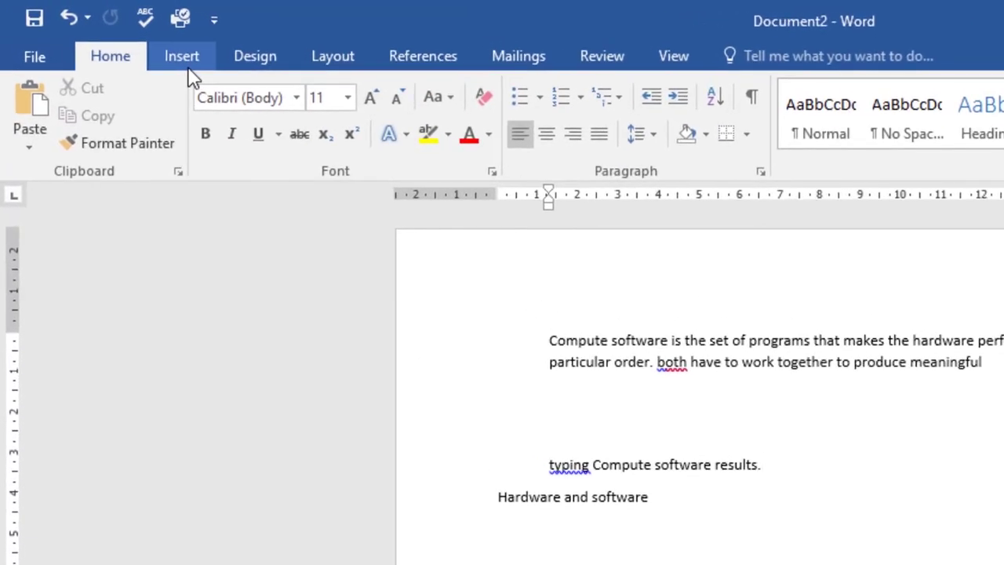
{"action": "left_click", "coordinate": [115, 38]}
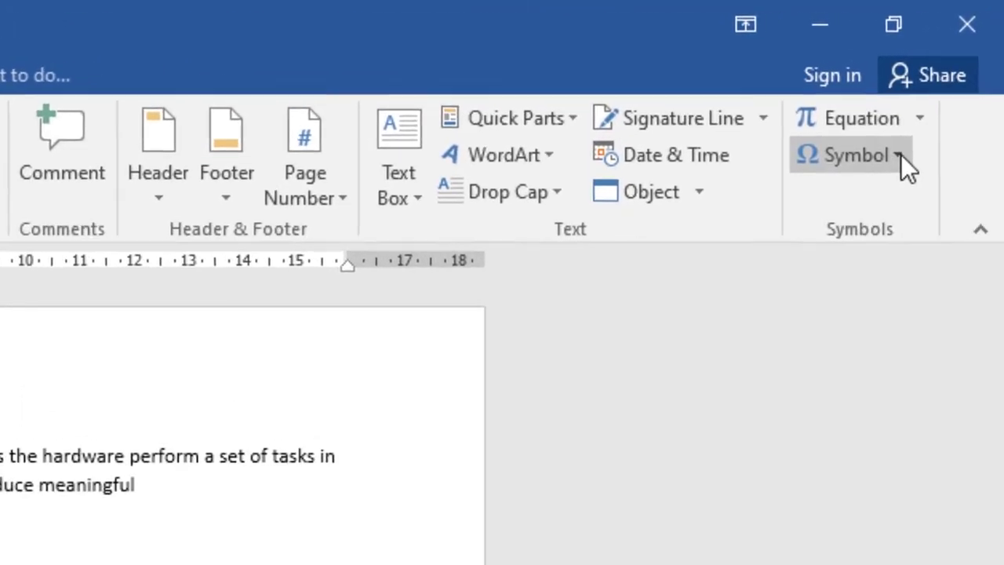
{"action": "left_click", "coordinate": [899, 156]}
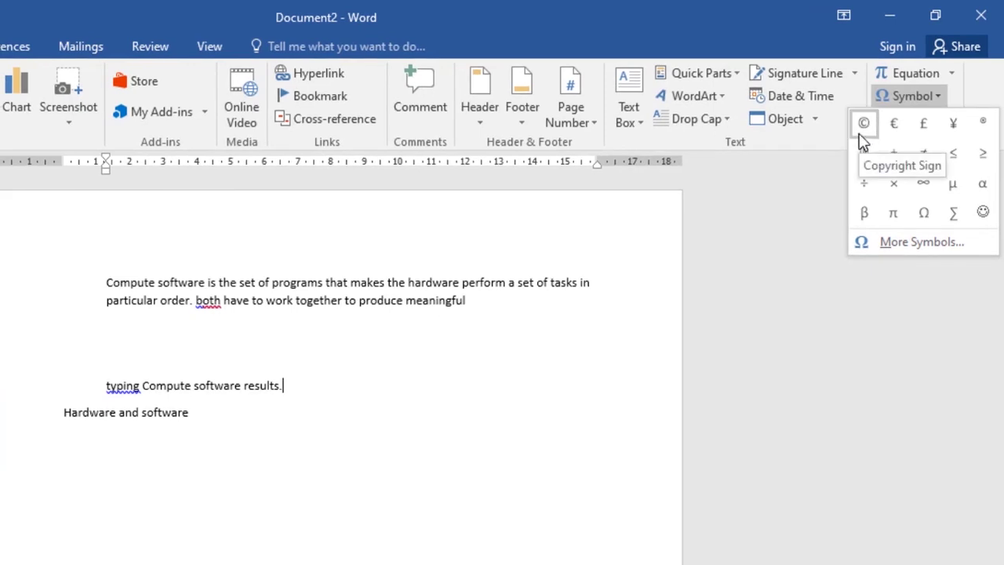
{"action": "left_click", "coordinate": [861, 135]}
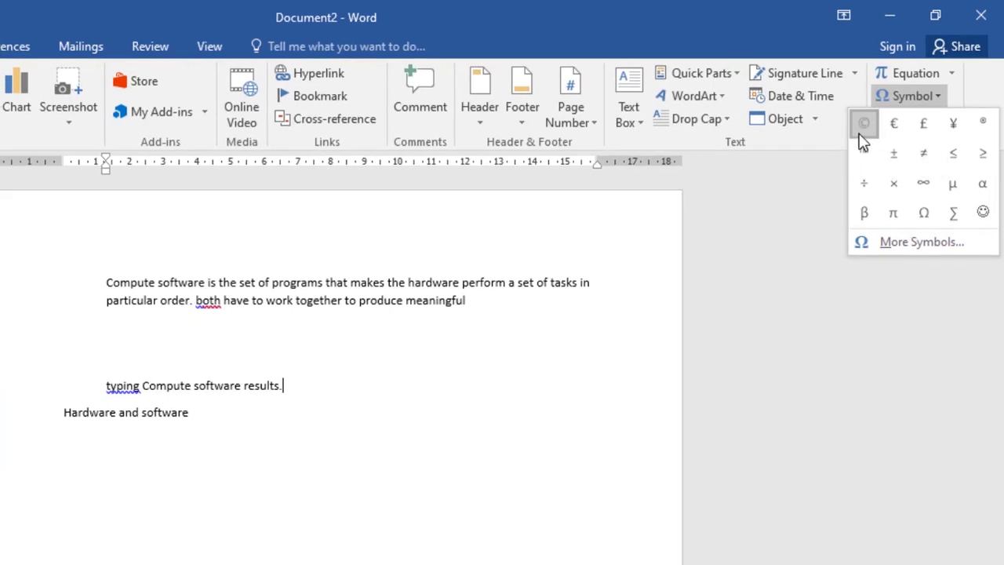